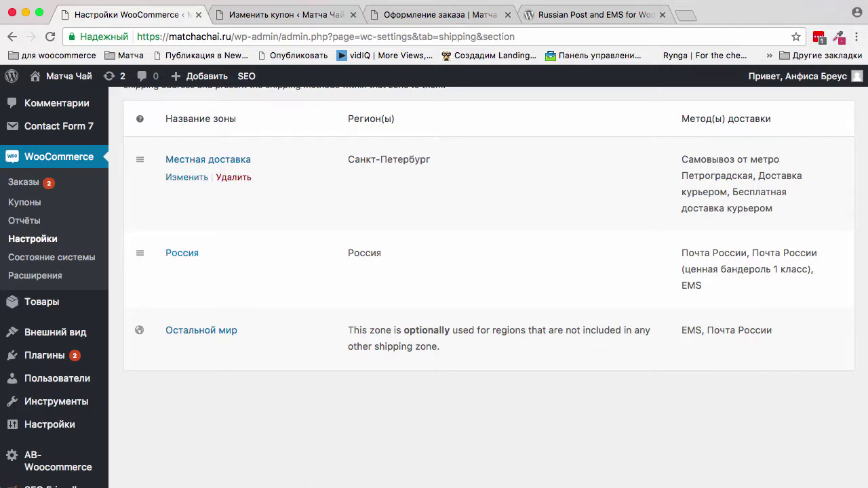
# - Examine the shipping methods listed for the Местная доставка and Россия shipping zones
pyautogui.tripleClick(717, 252)
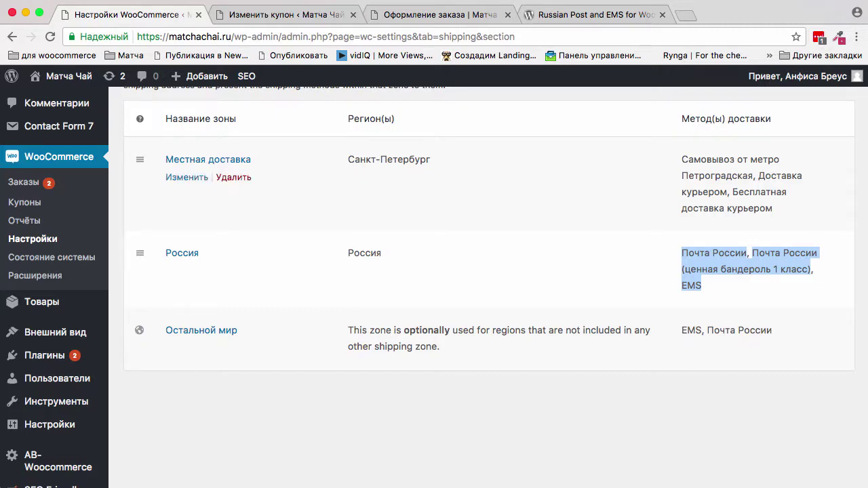
pyautogui.moveTo(684, 160)
pyautogui.mouseDown()
pyautogui.moveTo(779, 161)
pyautogui.moveTo(752, 176)
pyautogui.moveTo(709, 181)
pyautogui.moveTo(739, 180)
pyautogui.moveTo(772, 208)
pyautogui.mouseUp()
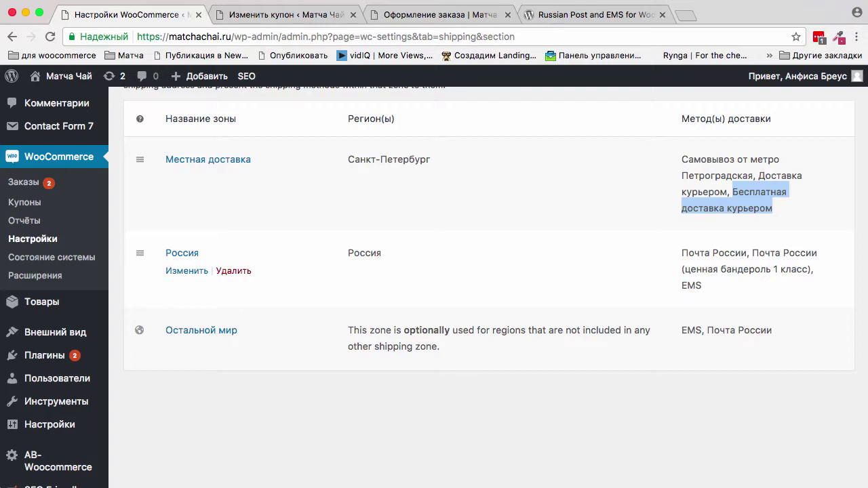
pyautogui.moveTo(679, 253)
pyautogui.mouseDown()
pyautogui.moveTo(746, 253)
pyautogui.moveTo(810, 269)
pyautogui.mouseUp()
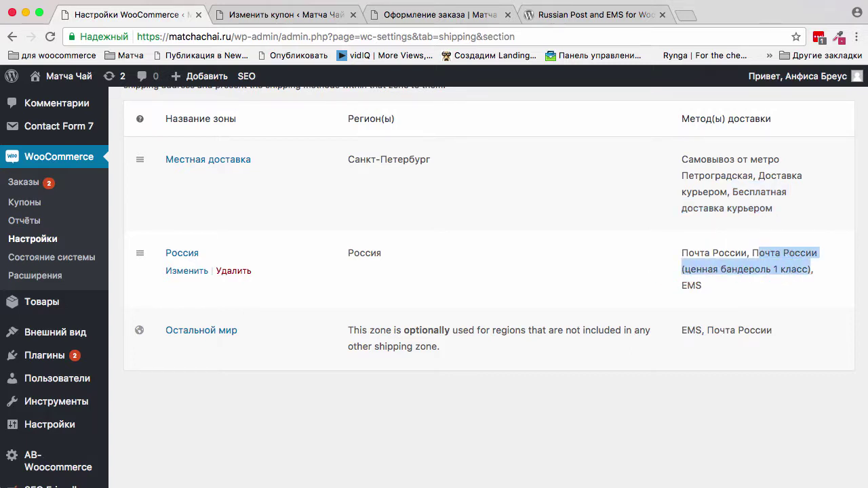
pyautogui.doubleClick(691, 285)
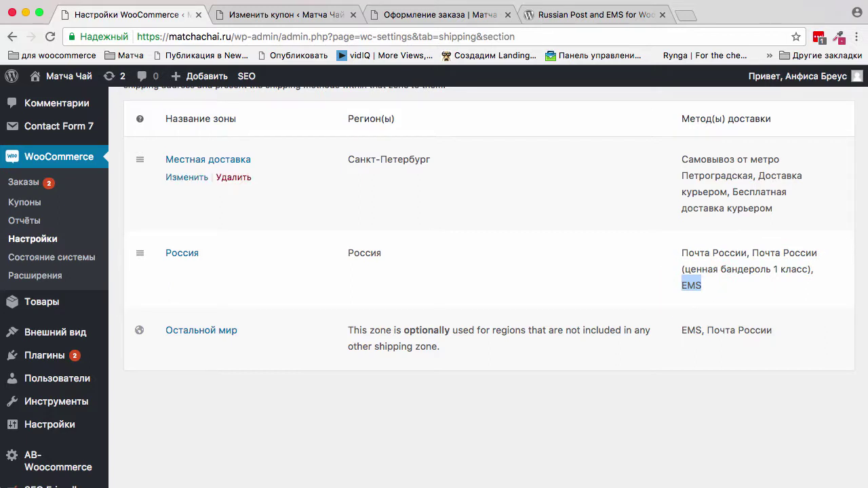
# - Switch to the store's checkout page, open the cart and proceed to checkout to show the delivery options
pyautogui.press('super+3')
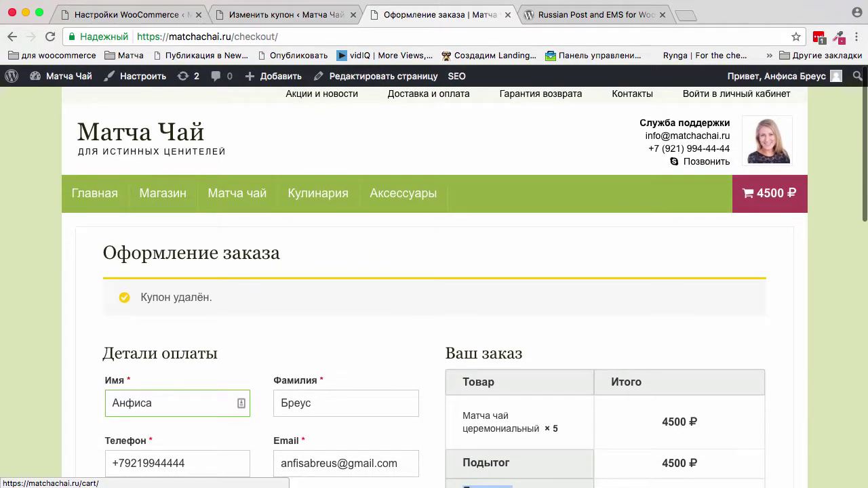
pyautogui.click(771, 193)
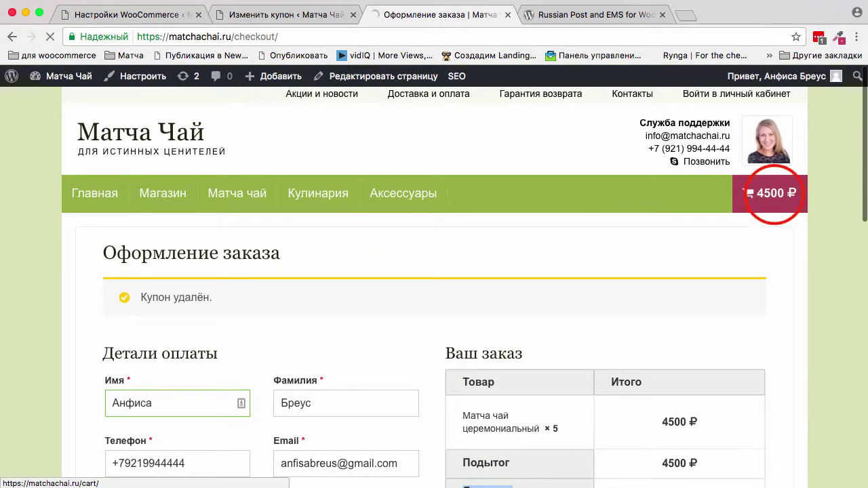
pyautogui.scroll(-5, 606, 363)
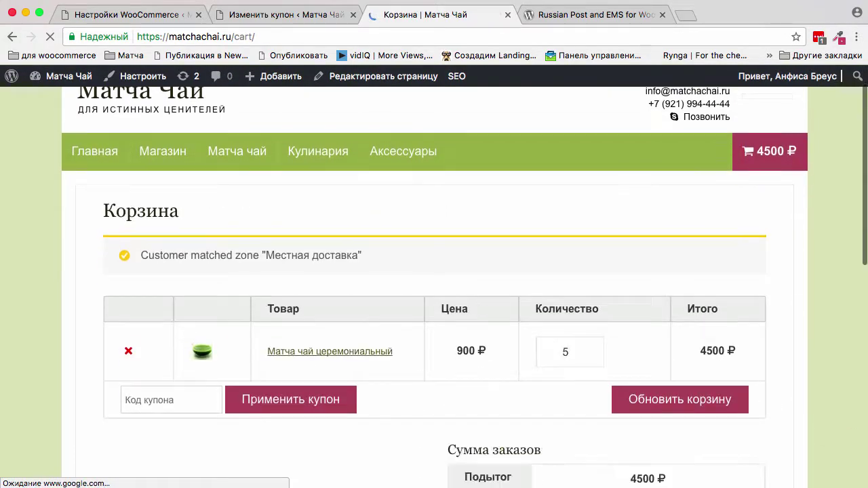
pyautogui.click(548, 364)
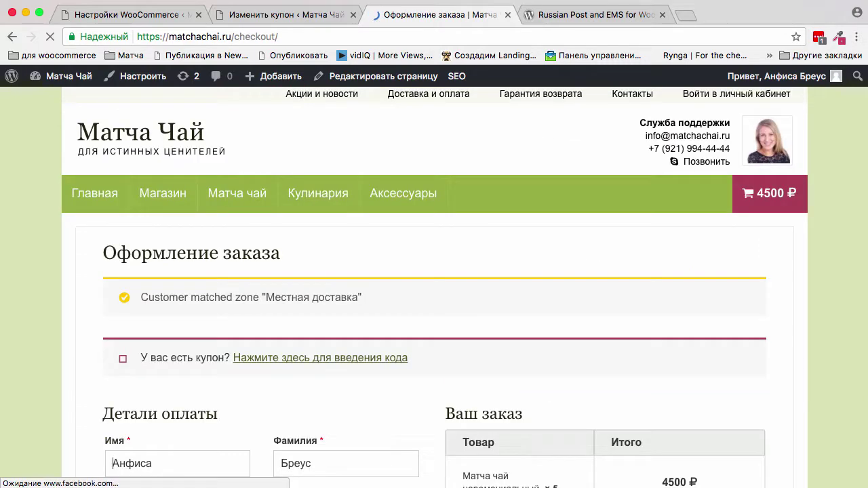
pyautogui.scroll(-5, 434, 284)
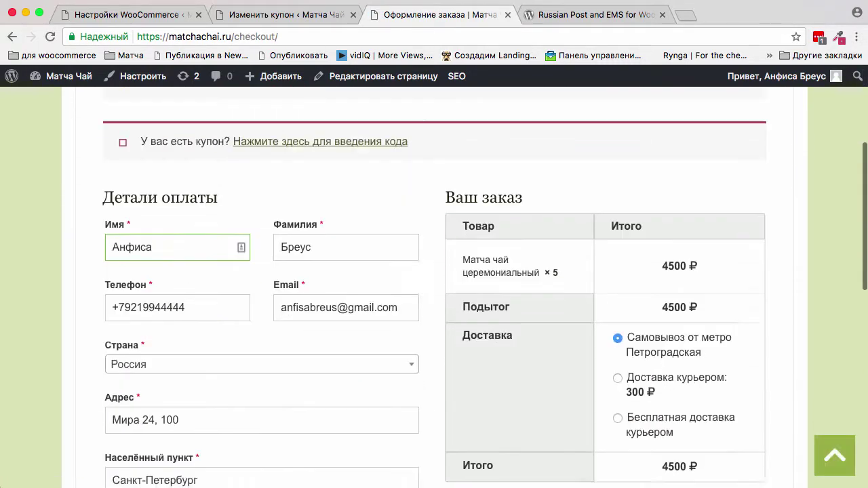
pyautogui.click(411, 367)
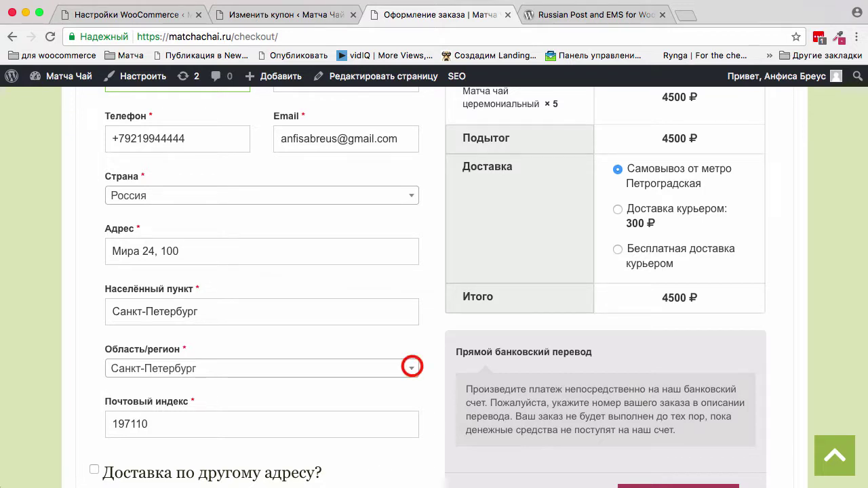
pyautogui.press('Down')
pyautogui.press('Down')
pyautogui.press('Down')
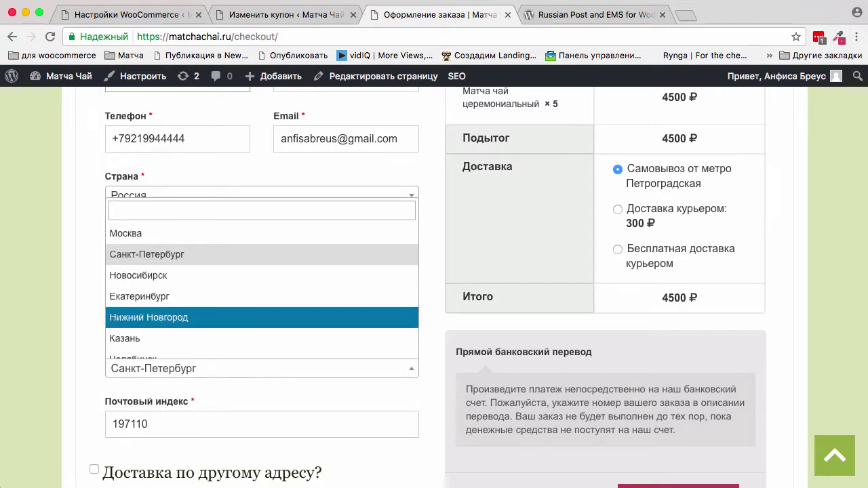
pyautogui.press('Up')
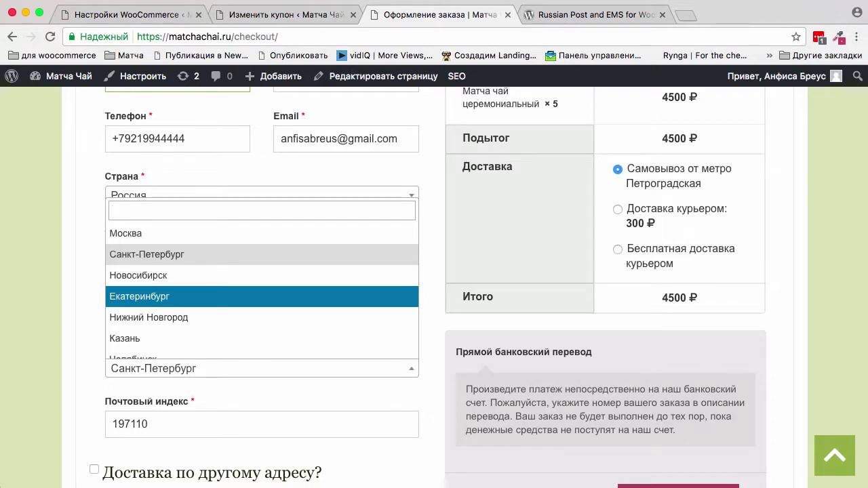
pyautogui.doubleClick(462, 168)
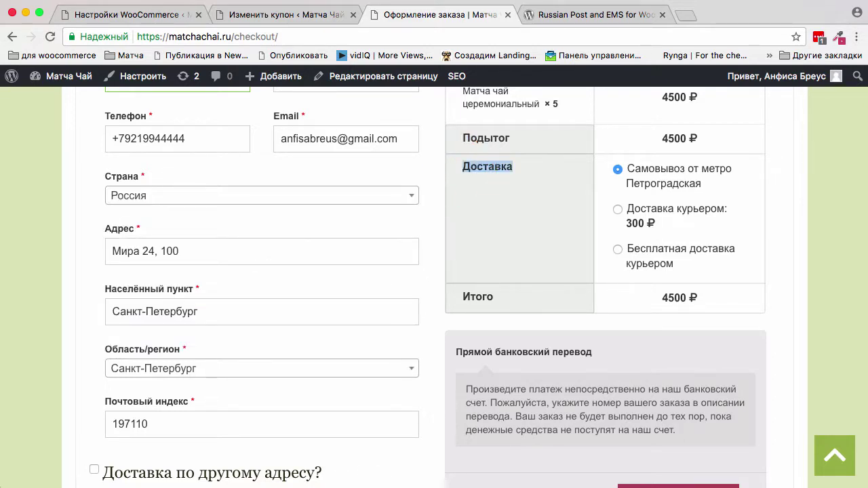
# - Set the checkout region to Нижний Новгород and check the delivery time given for Почта России
pyautogui.click(348, 366)
pyautogui.click(161, 317)
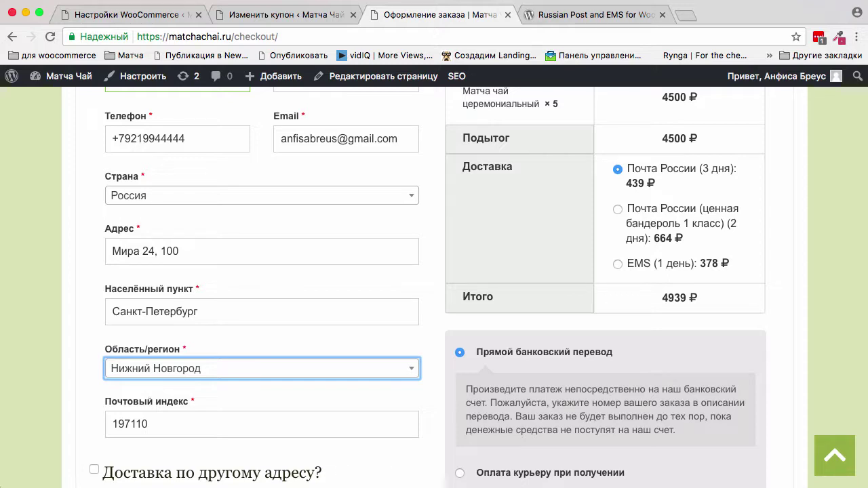
pyautogui.moveTo(703, 170); pyautogui.dragTo(729, 169)
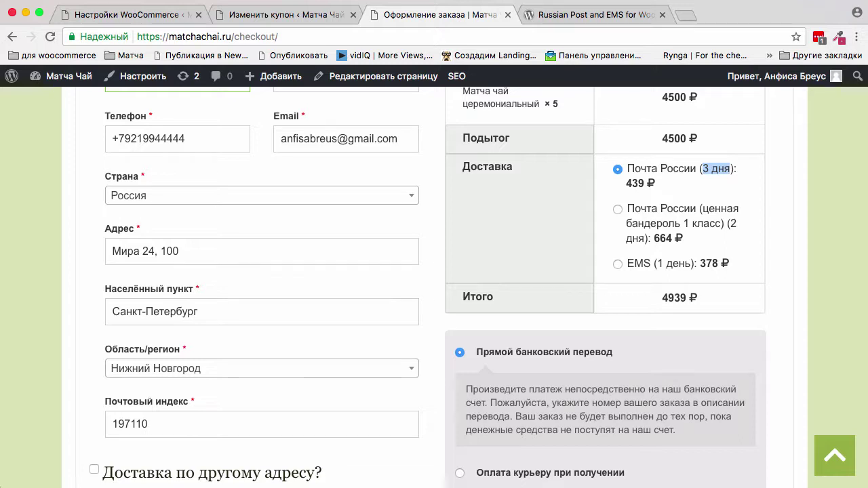
# - Return to the WooCommerce shipping settings and open the Почта России method of the Россия zone for editing
pyautogui.click(140, 13)
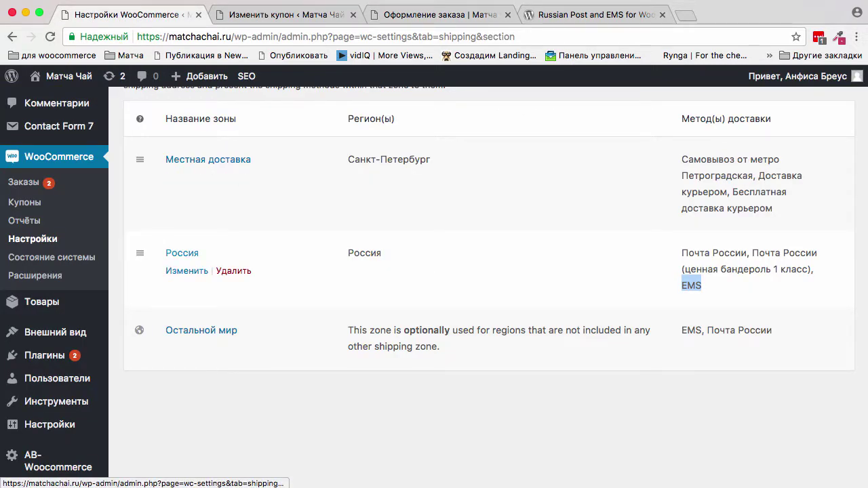
pyautogui.click(187, 270)
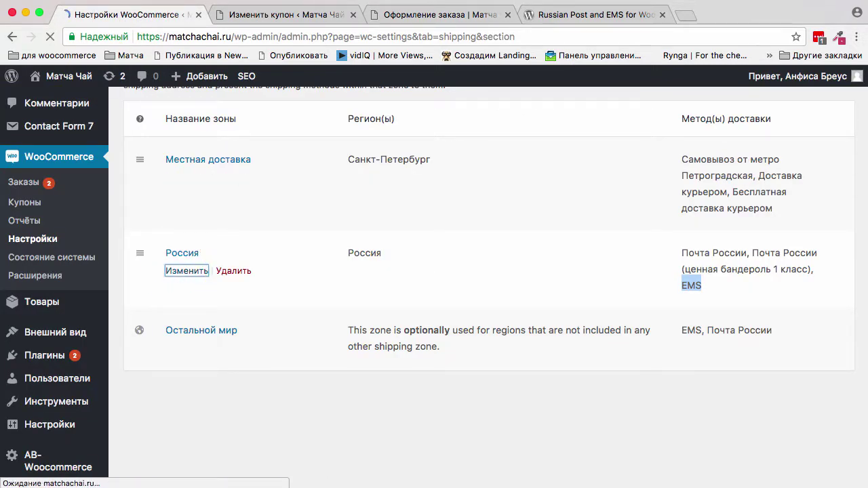
pyautogui.scroll(-3, 346, 379)
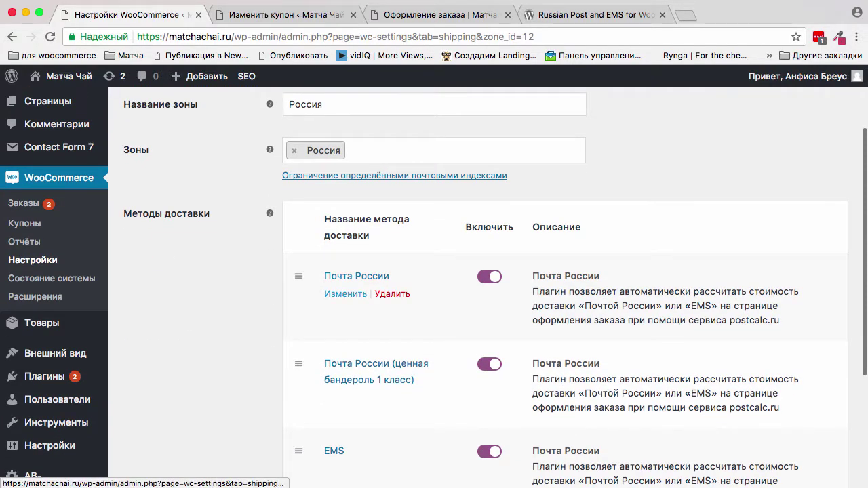
pyautogui.click(345, 293)
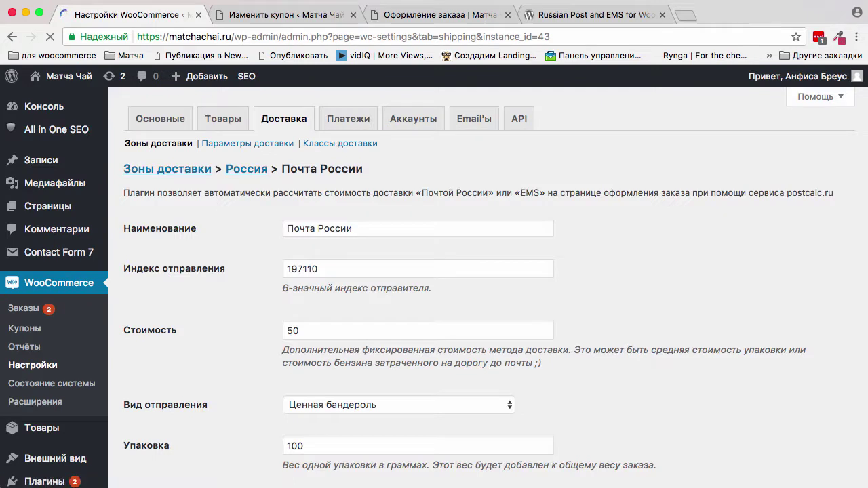
# - Review the method's additional fixed cost, the cost of one package and the package weight
pyautogui.scroll(-3, 414, 284)
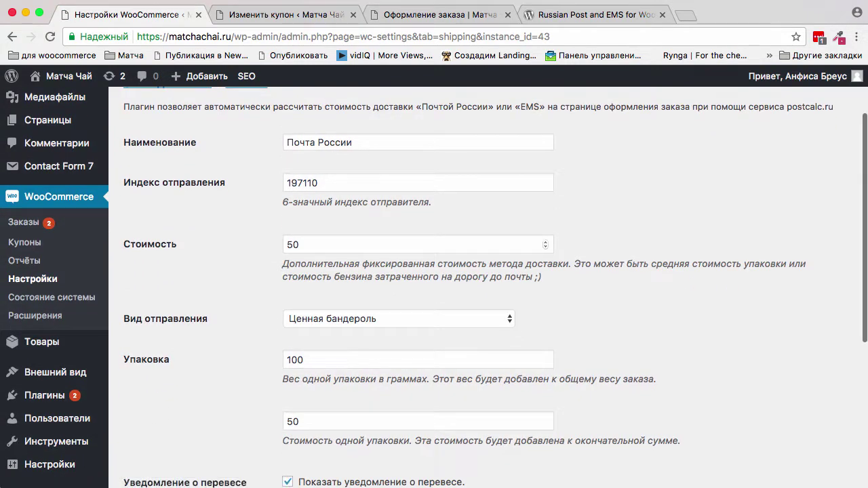
pyautogui.doubleClick(292, 245)
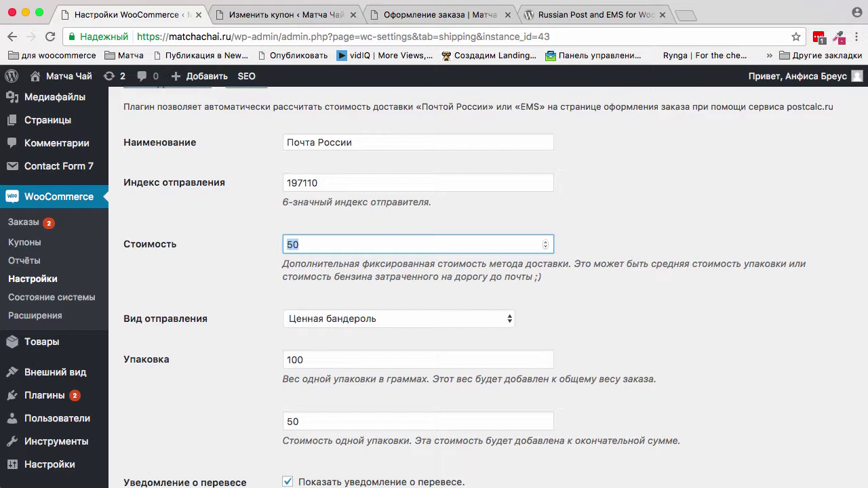
pyautogui.click(293, 246)
pyautogui.scroll(-3, 488, 285)
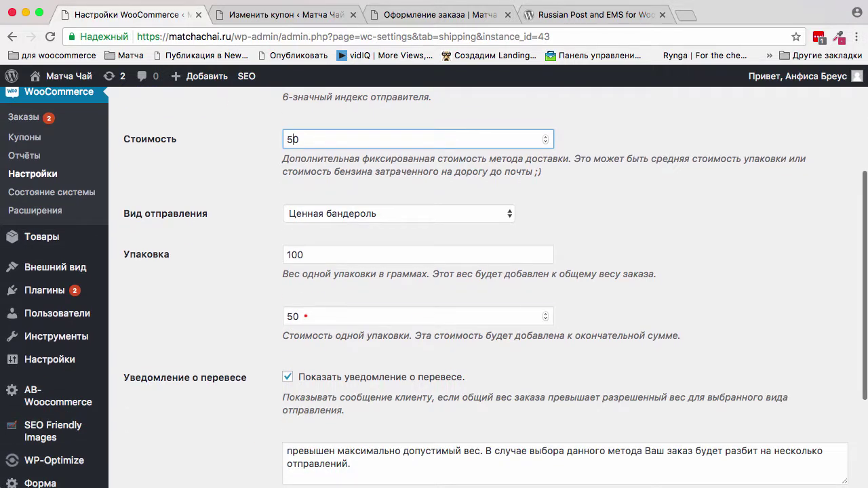
pyautogui.doubleClick(288, 315)
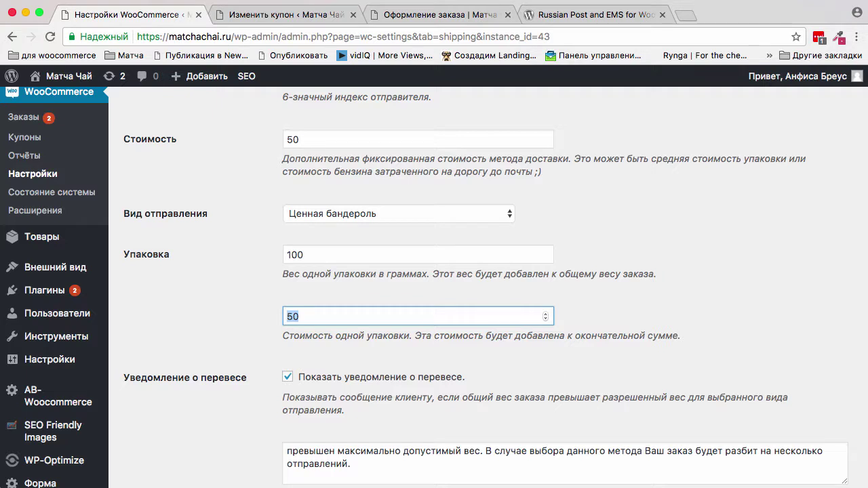
pyautogui.doubleClick(291, 255)
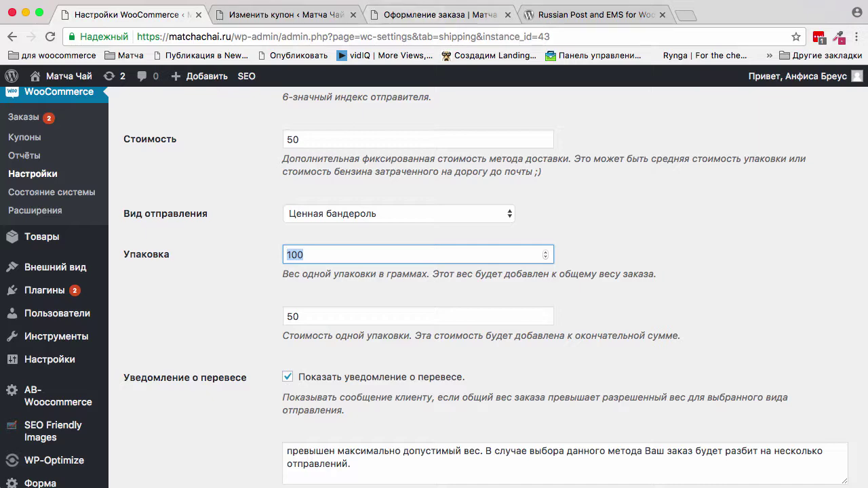
# - Open the product Матча чай церемониальный from the store's cart and start editing it
pyautogui.click(417, 14)
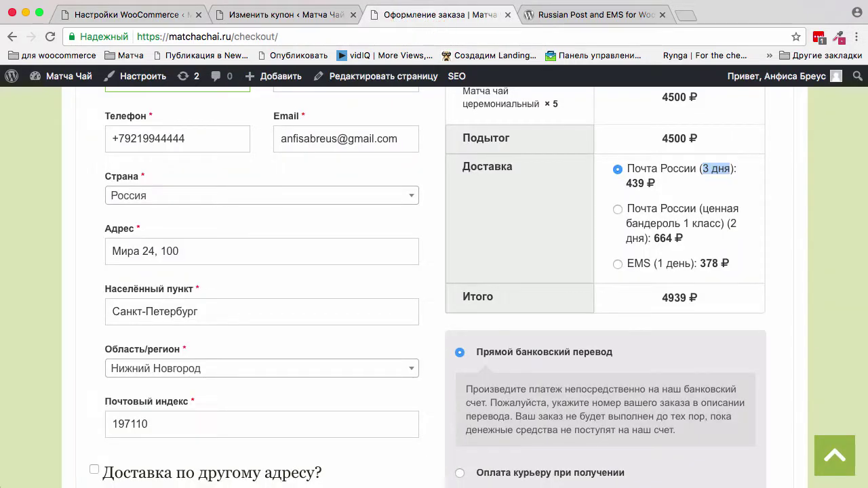
pyautogui.scroll(2, 773, 193)
pyautogui.click(773, 193)
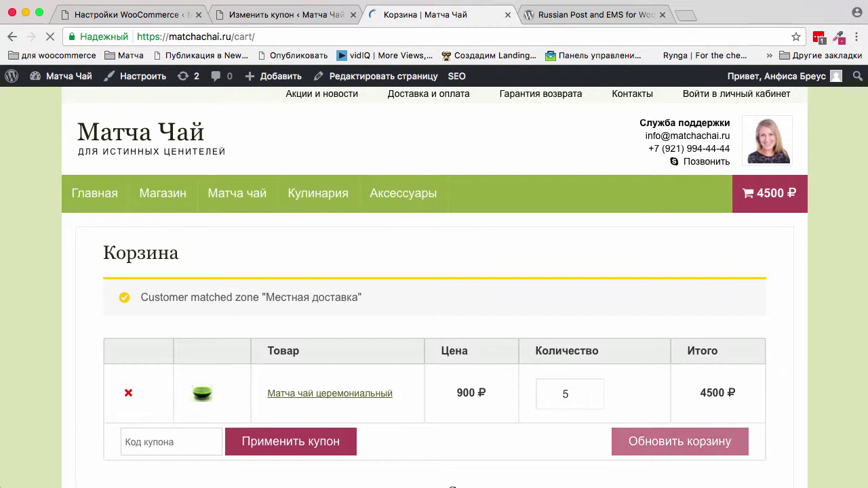
pyautogui.scroll(-2, 434, 285)
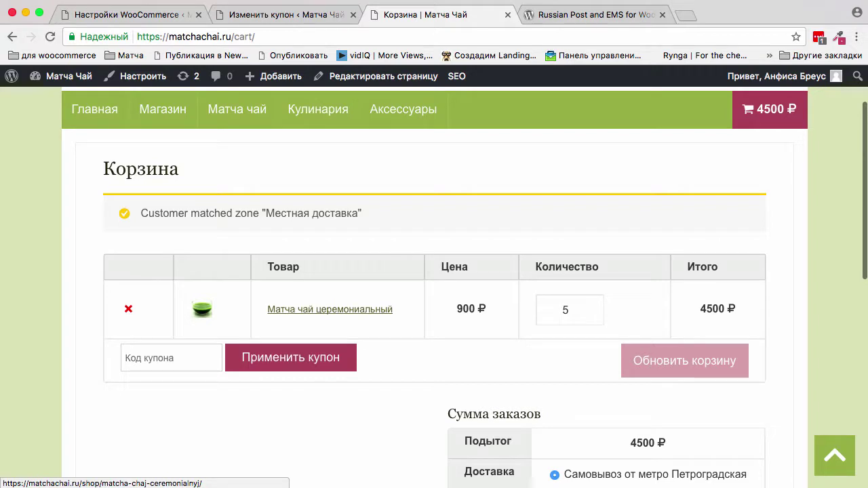
pyautogui.click(313, 309)
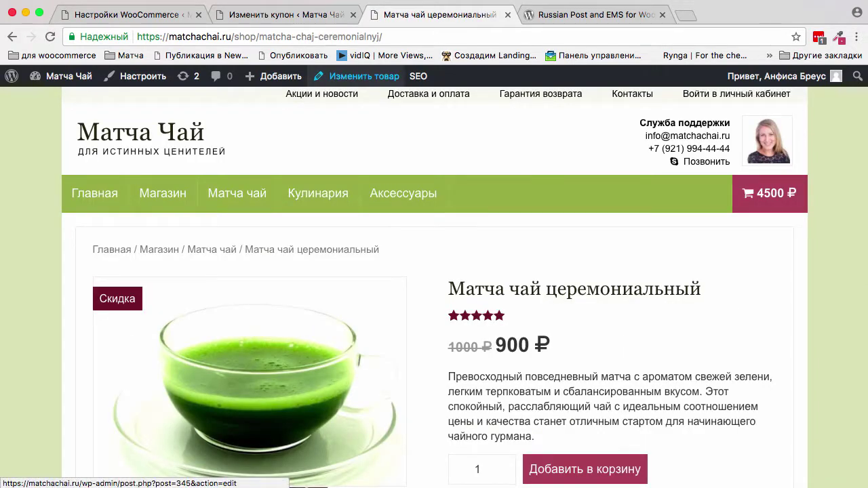
pyautogui.click(358, 76)
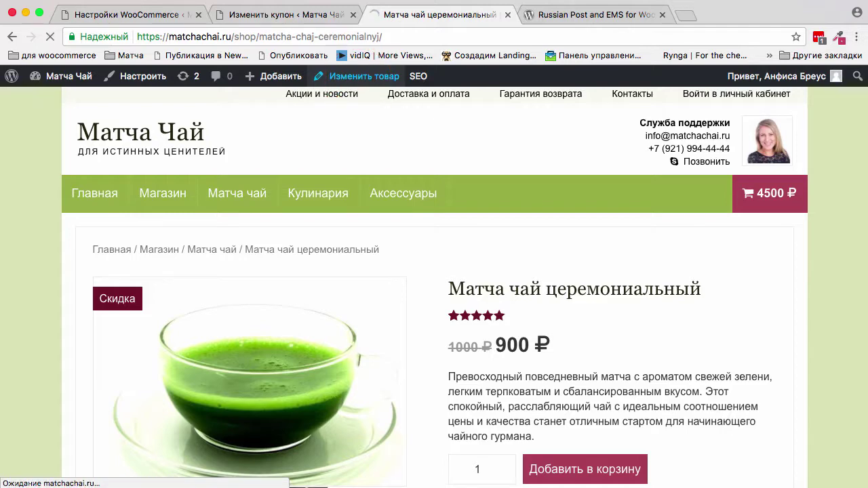
# - Show the product's shipping data and check the weight in grams entered for it
pyautogui.scroll(-10, 433, 285)
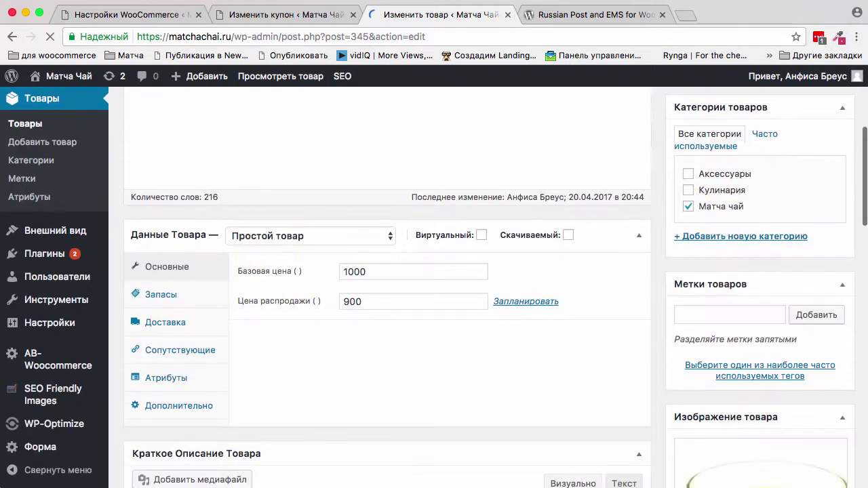
pyautogui.scroll(-2, 434, 285)
pyautogui.scroll(5, 434, 285)
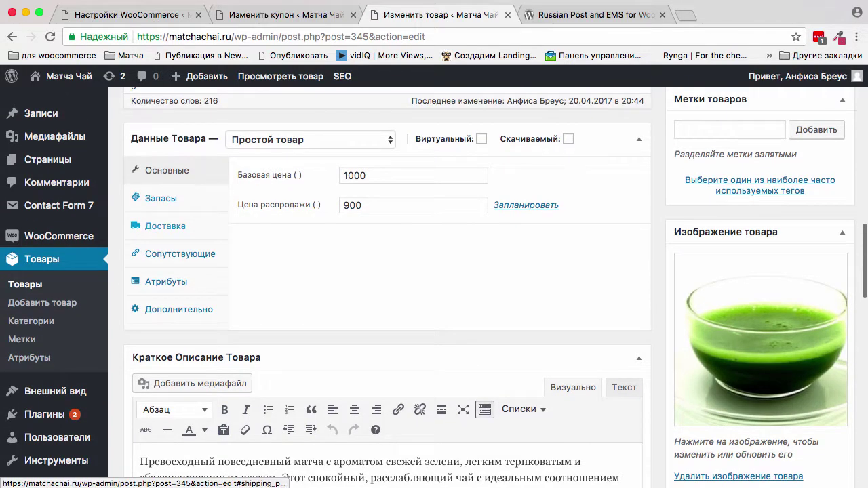
pyautogui.click(165, 225)
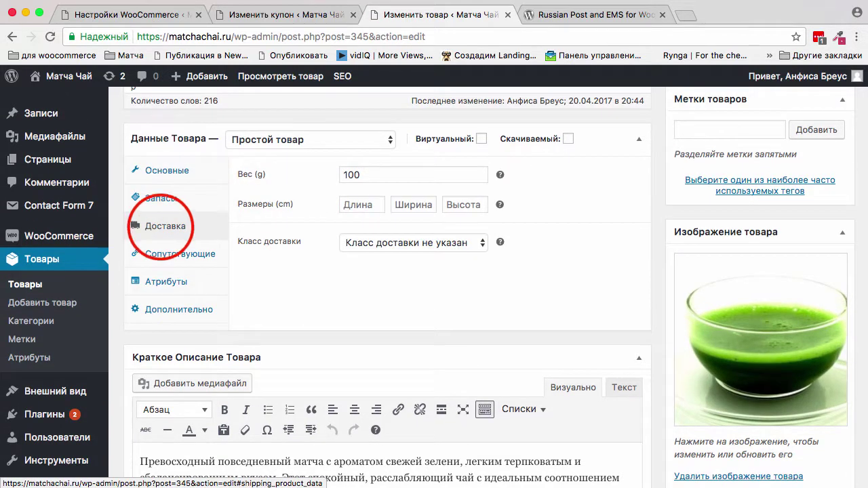
pyautogui.doubleClick(354, 173)
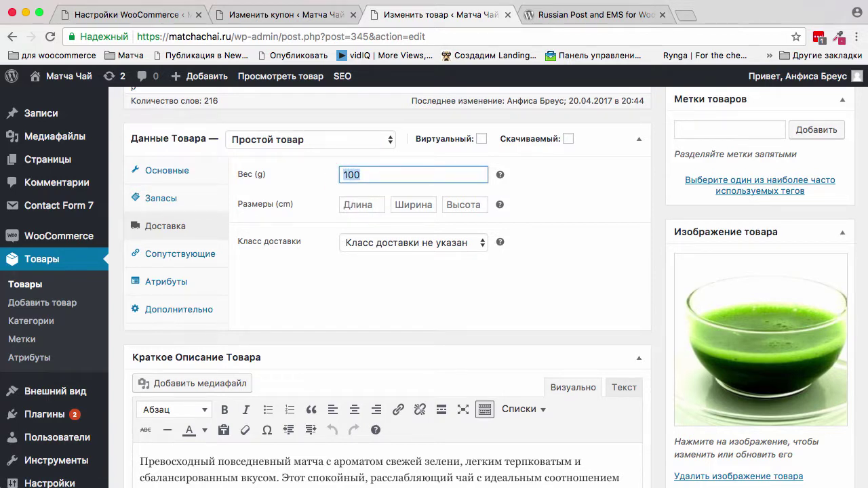
pyautogui.click(348, 173)
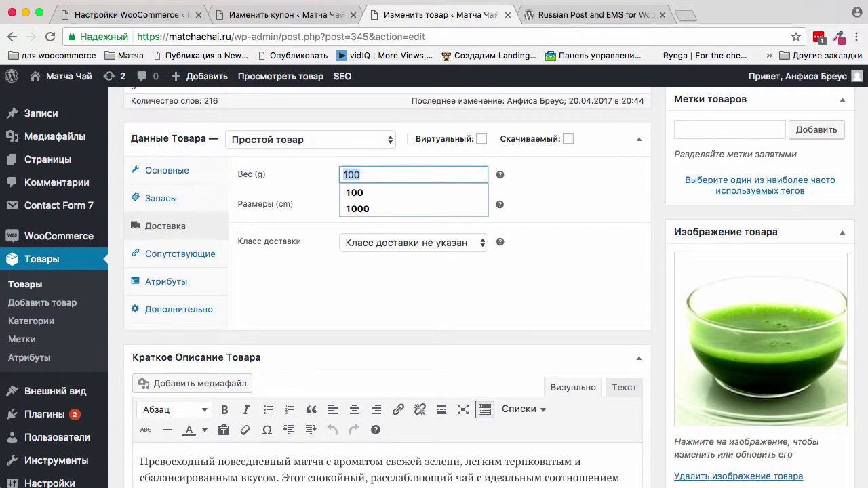
pyautogui.press('Down')
pyautogui.press('Up')
pyautogui.scroll(4, 386, 285)
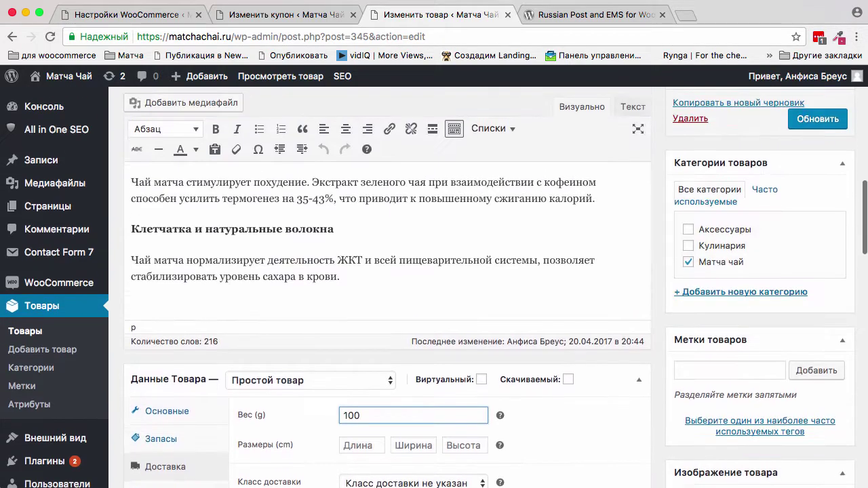
# - Return from the product editor to the store's cart, set the quantity of Матча чай церемониальный to 3 and update the cart
pyautogui.scroll(10, 386, 285)
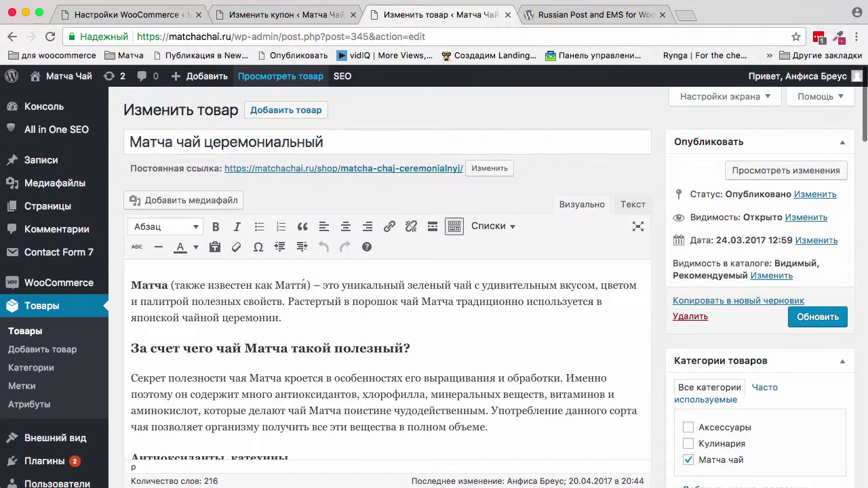
pyautogui.click(281, 76)
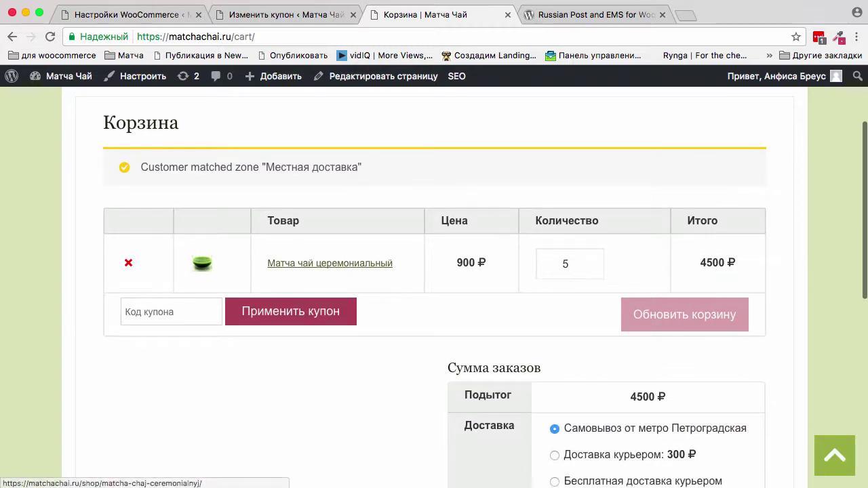
pyautogui.doubleClick(570, 265)
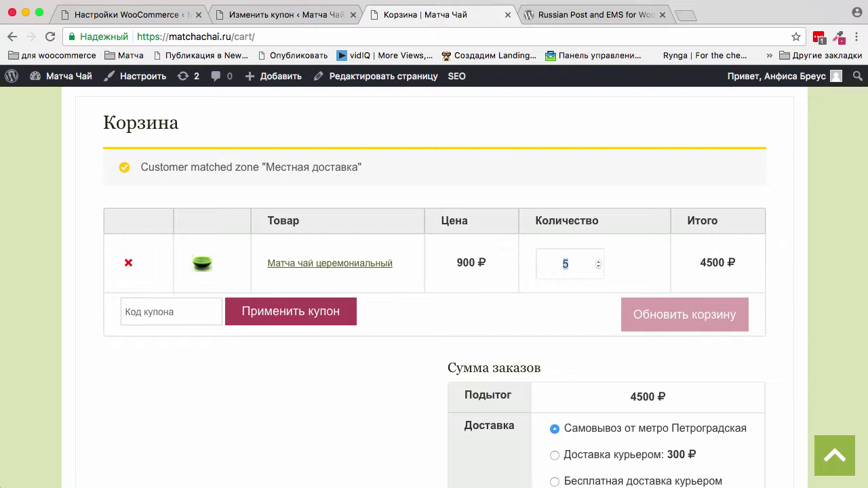
pyautogui.scroll(-3, 434, 285)
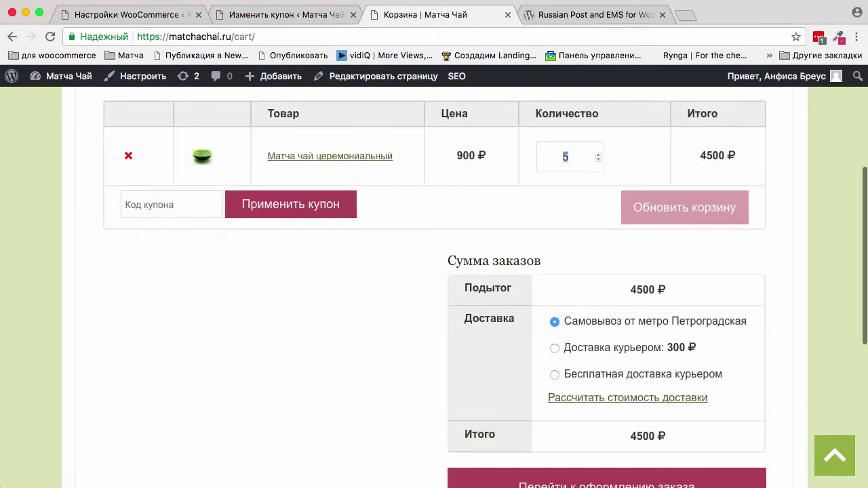
pyautogui.scroll(2, 434, 285)
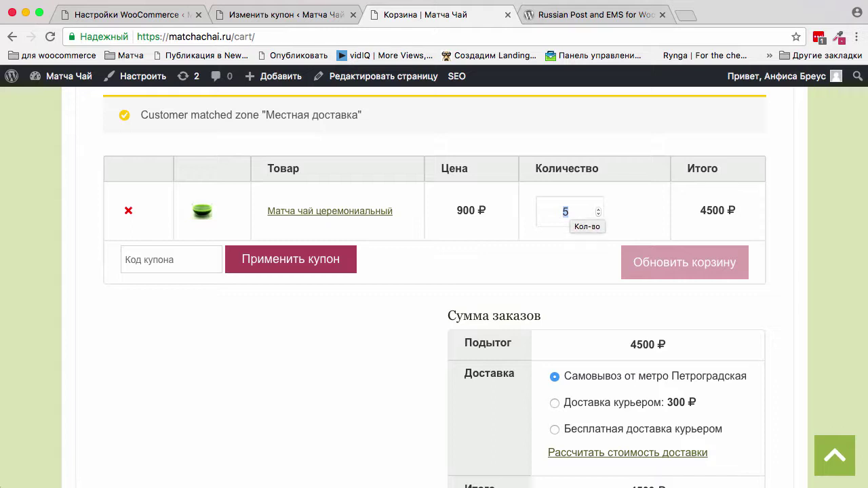
pyautogui.click(598, 214)
pyautogui.click(598, 214)
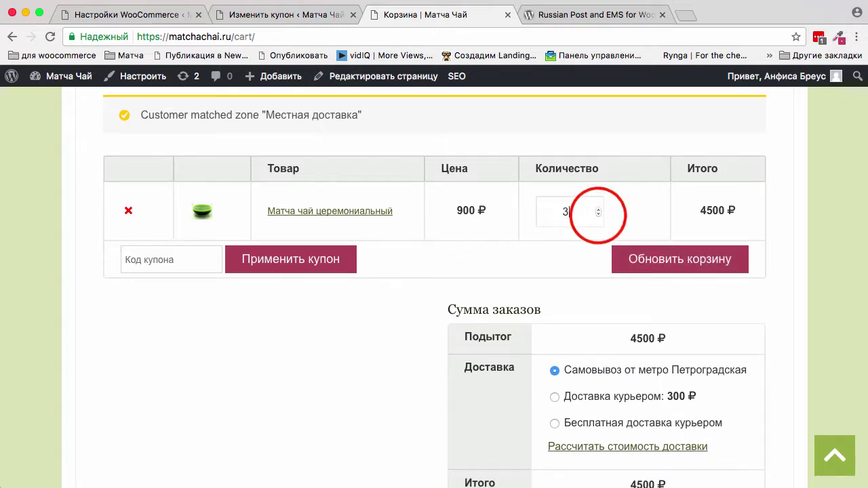
pyautogui.click(674, 263)
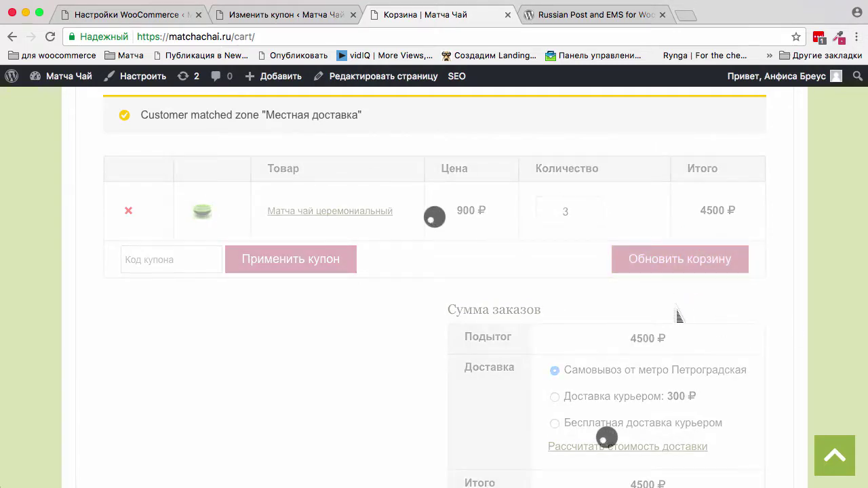
# - Proceed from the cart to checkout and check the delivery methods offered for the Санкт-Петербург region
pyautogui.scroll(-5, 678, 315)
pyautogui.click(595, 425)
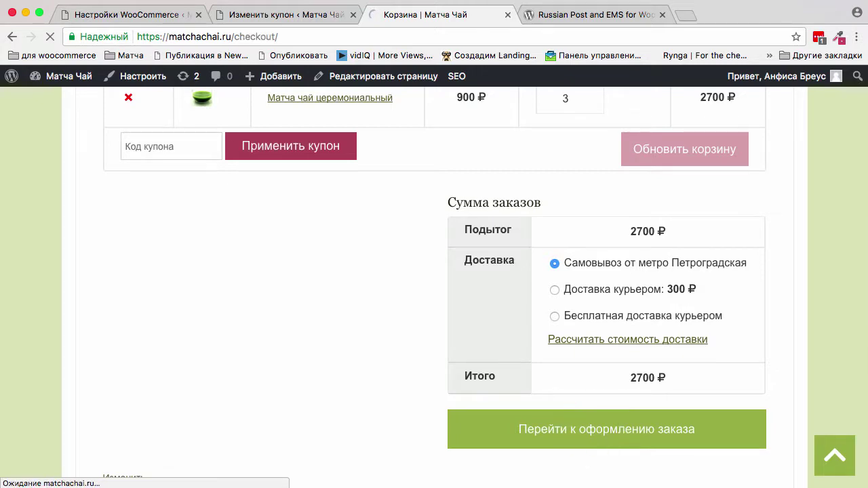
pyautogui.scroll(-10, 434, 285)
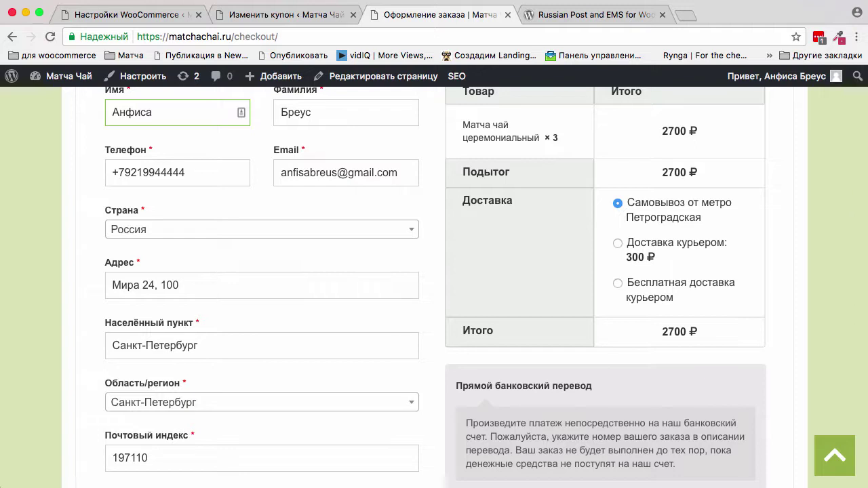
pyautogui.moveTo(697, 303); pyautogui.dragTo(623, 202)
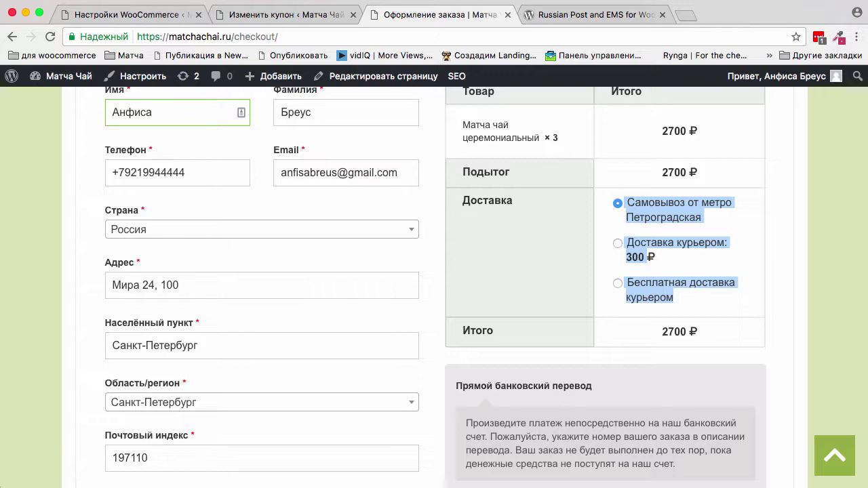
pyautogui.scroll(-1, 434, 285)
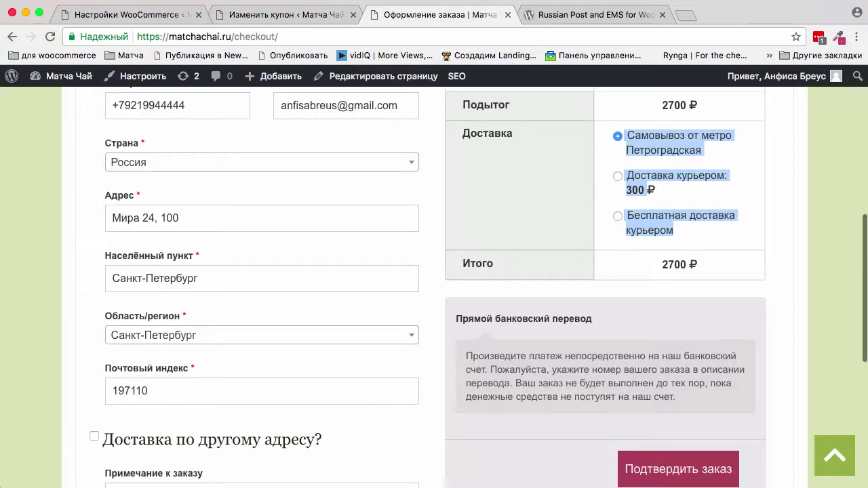
# - Set the checkout's Область/регион to Нижний Новгород and check the delivery methods offered for it
pyautogui.click(281, 335)
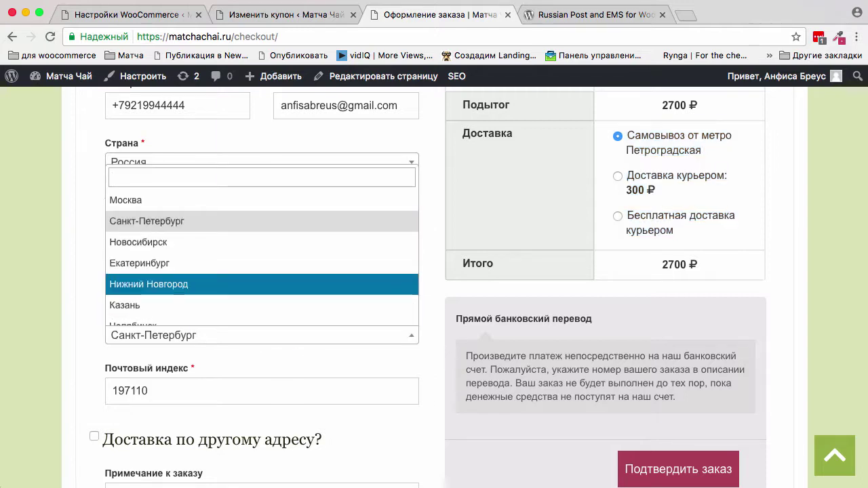
pyautogui.press('Return')
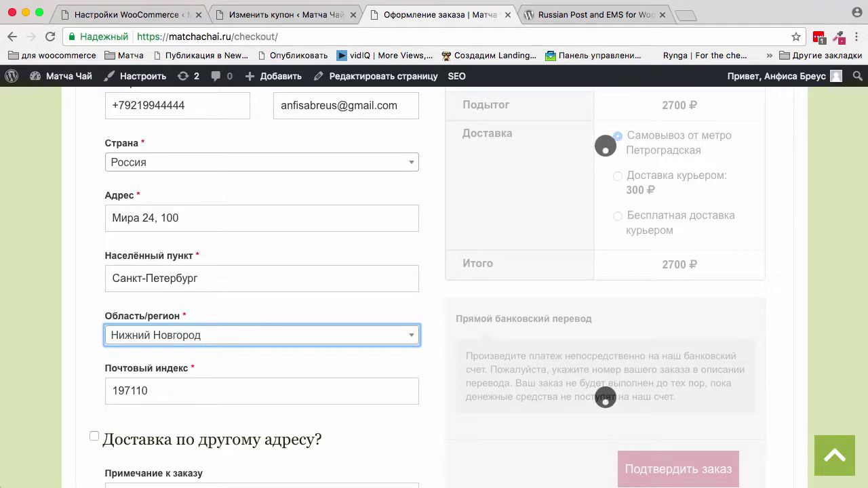
pyautogui.scroll(1, 479, 287)
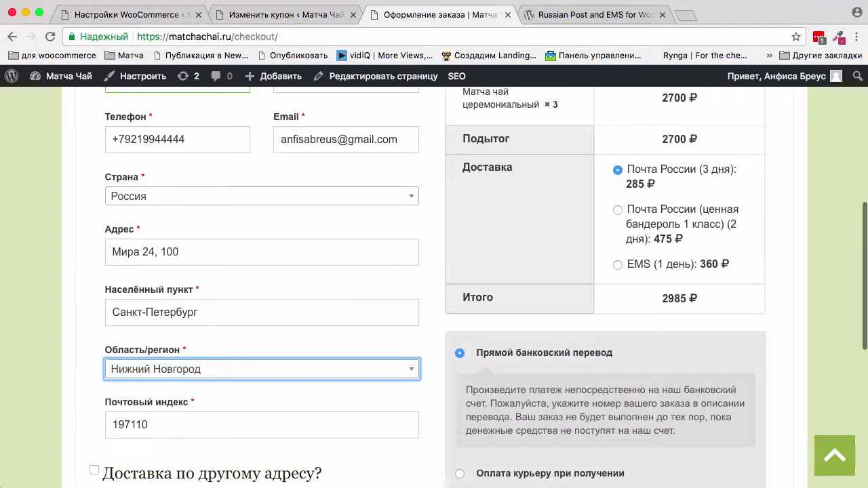